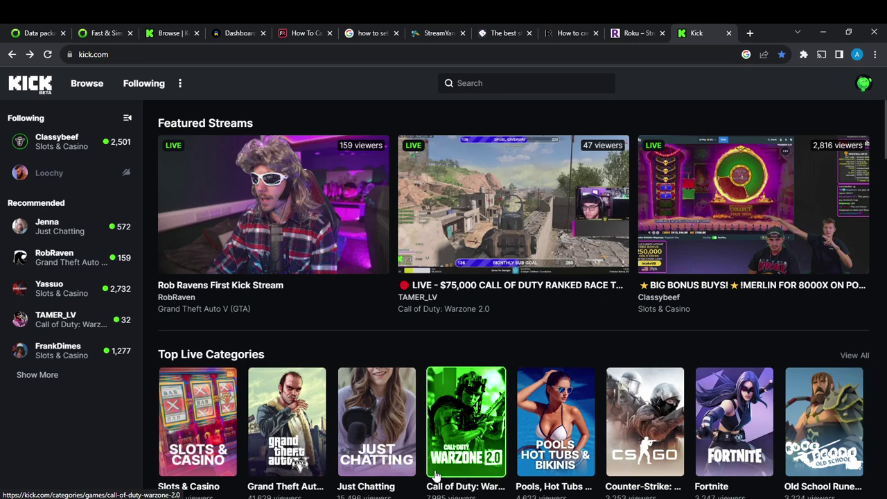
# Go to the Creator Dashboard via the account menu, collapse and re-expand Quick Actions, and open Edit Stream Info.
pyautogui.click(862, 85)
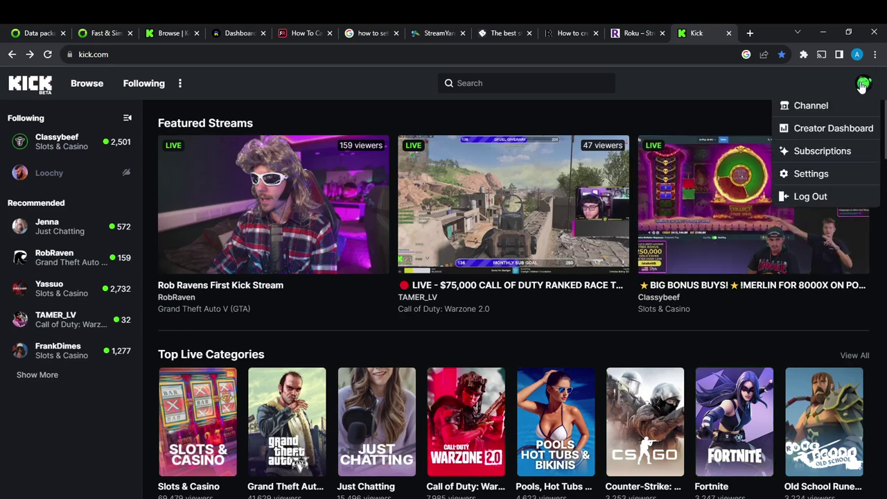
pyautogui.click(858, 127)
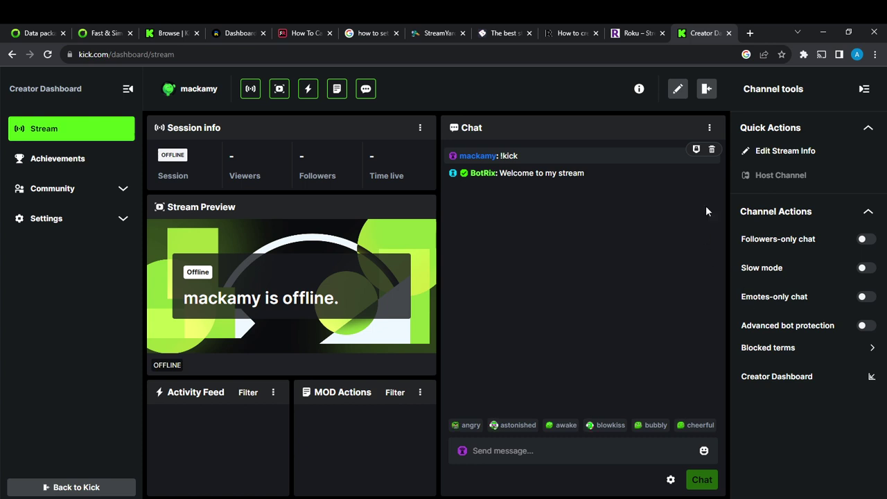
pyautogui.click(867, 130)
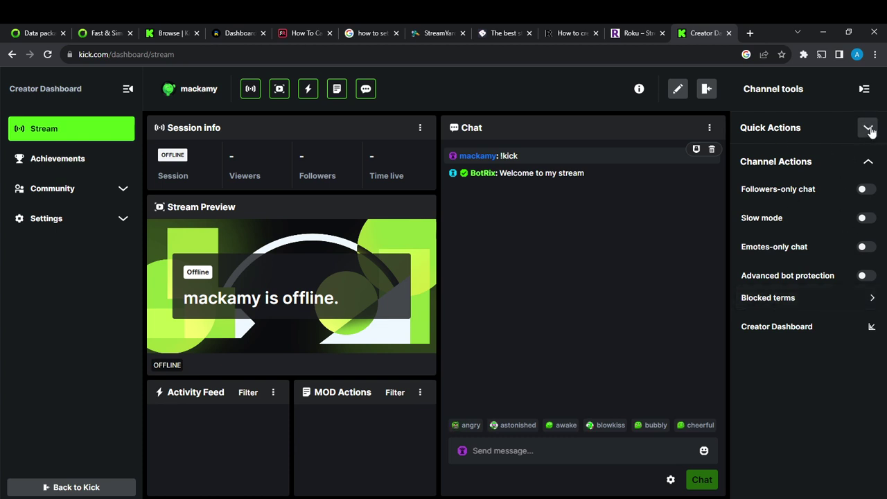
pyautogui.click(866, 130)
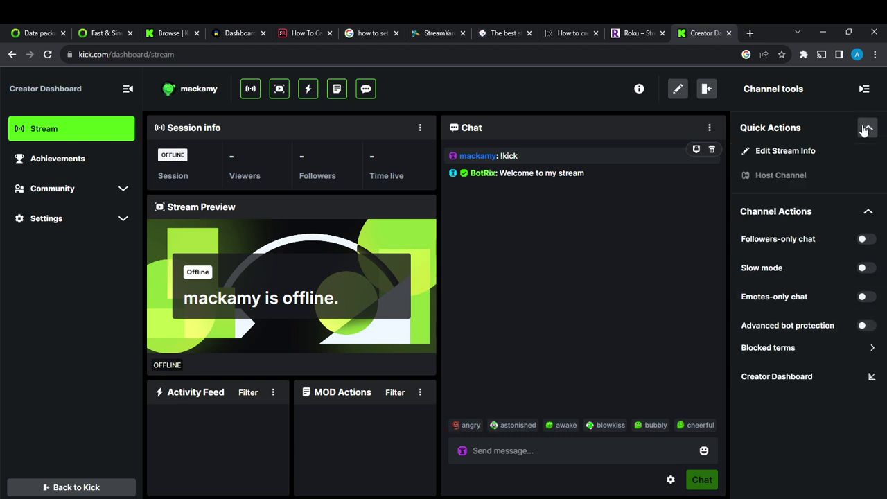
pyautogui.click(780, 153)
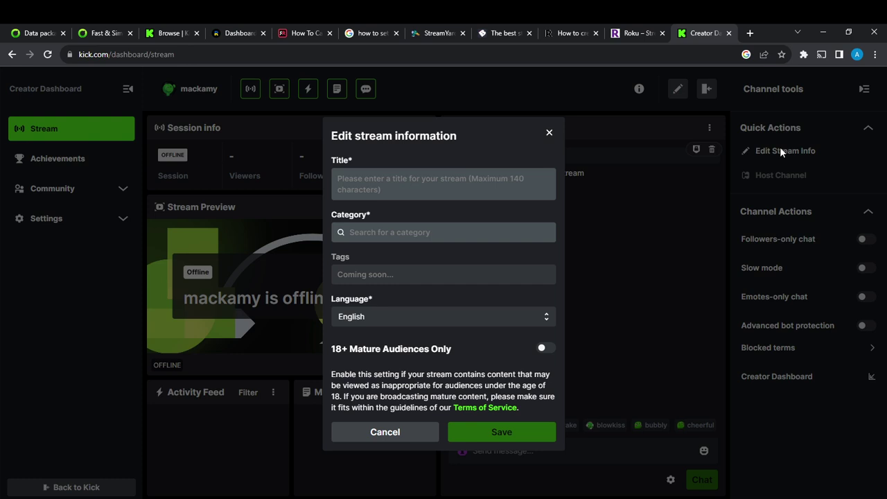
# Enter 'Romance Game' as the stream title.
pyautogui.click(422, 178)
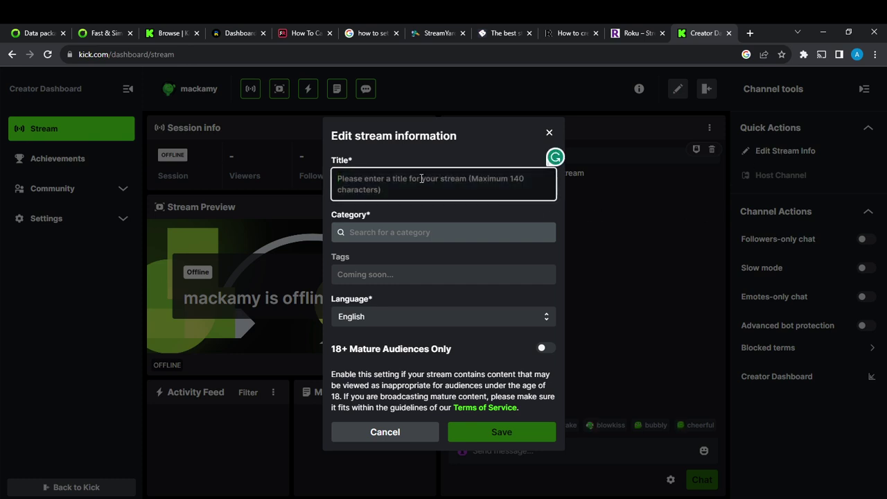
pyautogui.write('Romance')
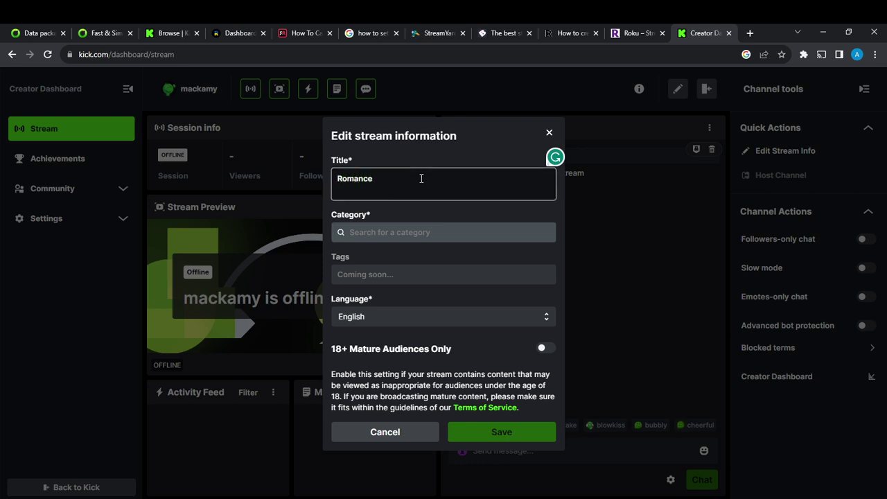
pyautogui.write(' Game')
pyautogui.click(491, 141)
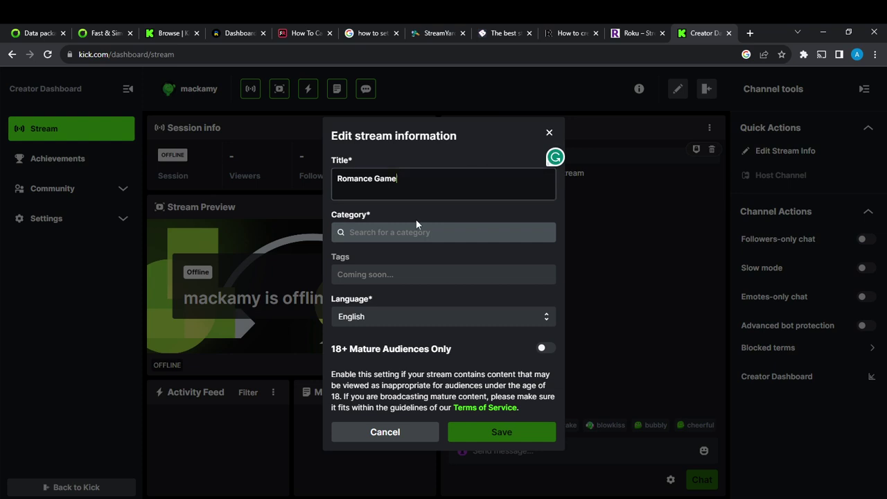
# Search the category field for romance variants, then replace the search with 'action'.
pyautogui.click(377, 236)
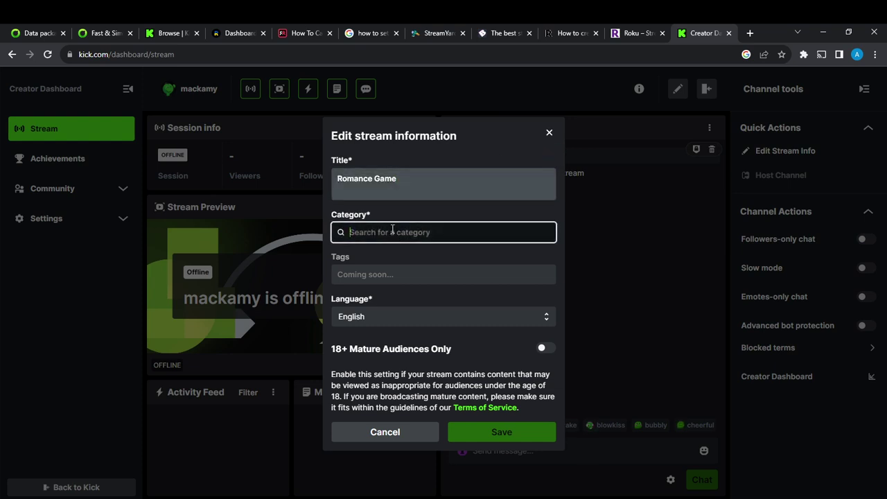
pyautogui.write('romance')
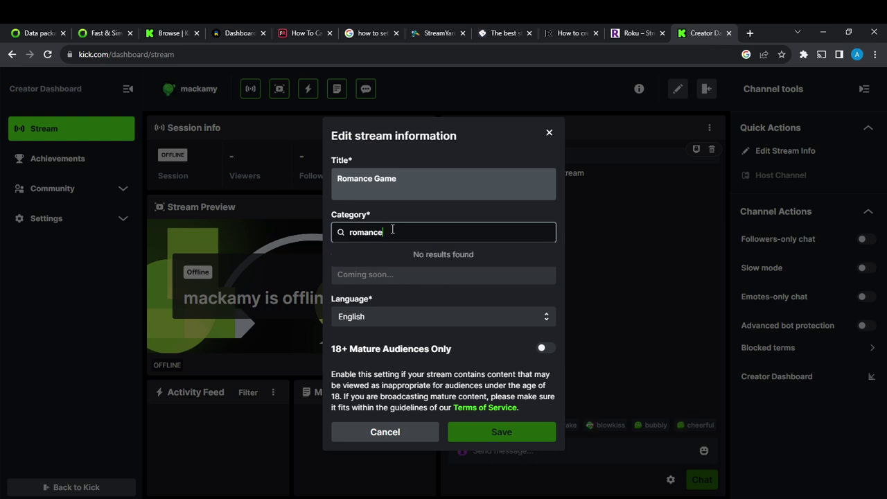
pyautogui.press('BackSpace')
pyautogui.press('BackSpace')
pyautogui.press('BackSpace')
pyautogui.press('BackSpace')
pyautogui.press('BackSpace')
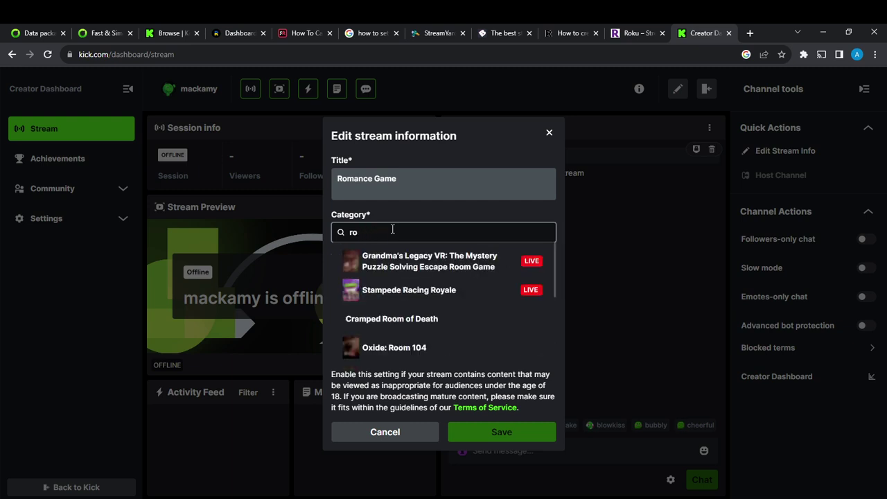
pyautogui.write('manty')
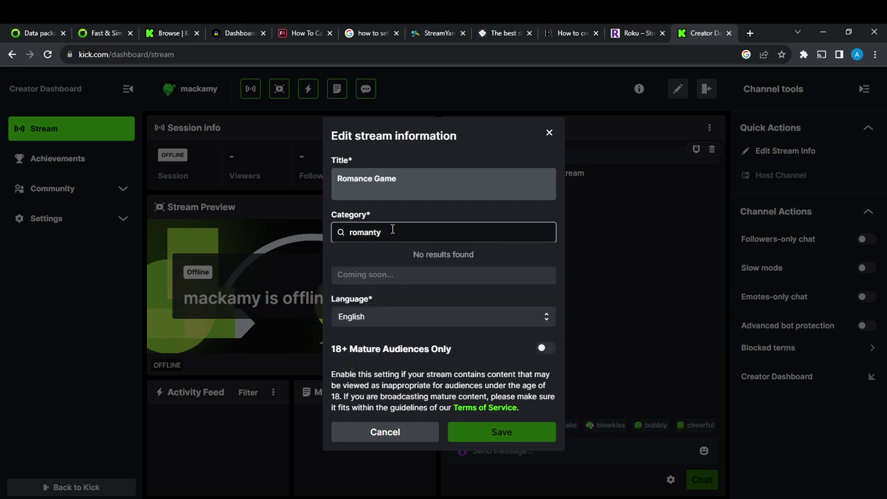
pyautogui.press('BackSpace')
pyautogui.write('ic')
pyautogui.press('BackSpace')
pyautogui.press('BackSpace')
pyautogui.press('BackSpace')
pyautogui.press('BackSpace')
pyautogui.press('BackSpace')
pyautogui.press('BackSpace')
pyautogui.press('BackSpace')
pyautogui.press('BackSpace')
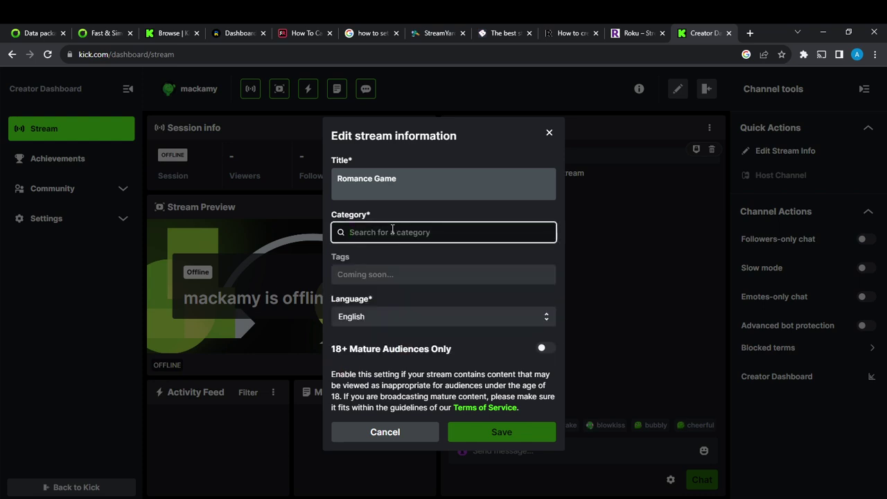
pyautogui.write('action')
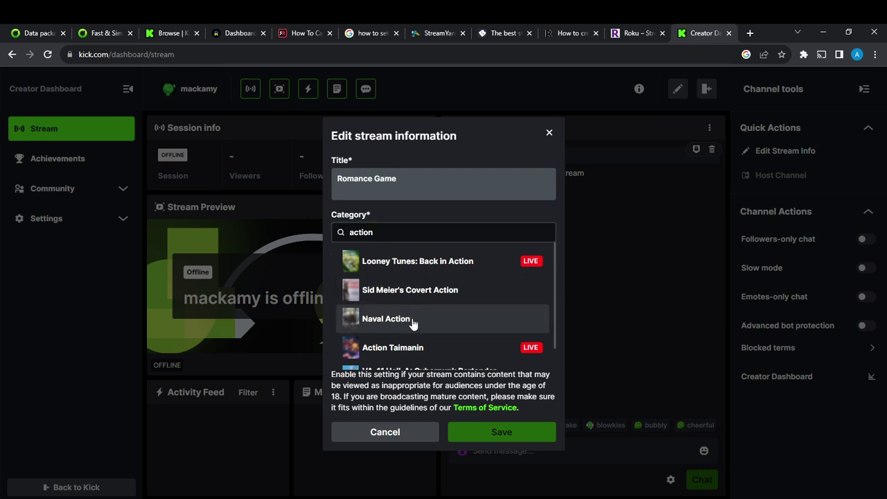
# Choose Naval Action as the stream category and save the stream information.
pyautogui.click(412, 320)
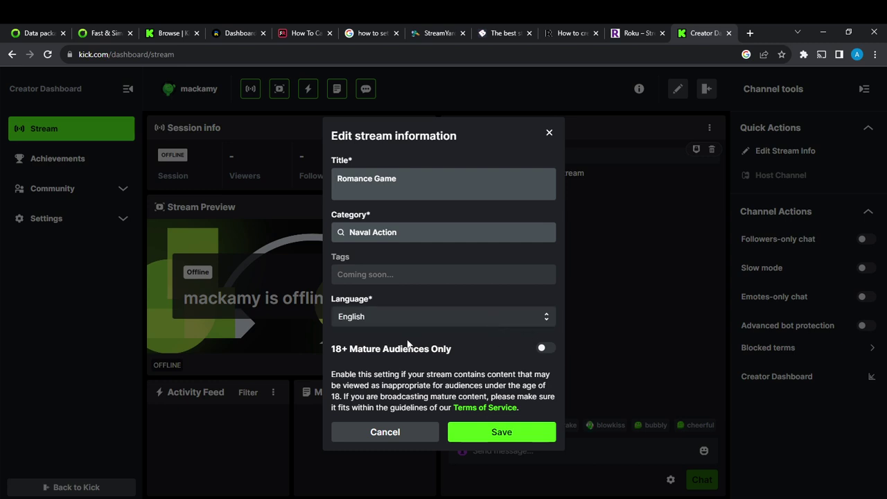
pyautogui.click(525, 432)
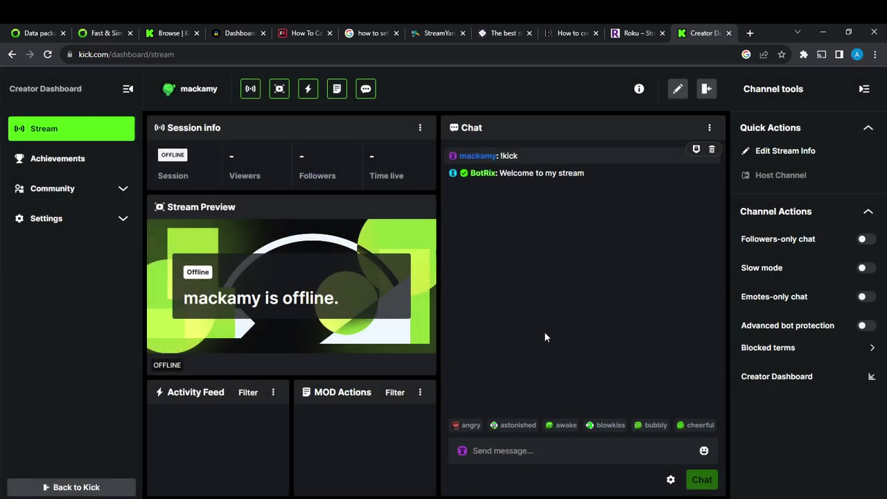
# Reopen the stream form, switch on 18+ Mature Audiences Only, and set category to The Sacred Acorn.
pyautogui.click(794, 154)
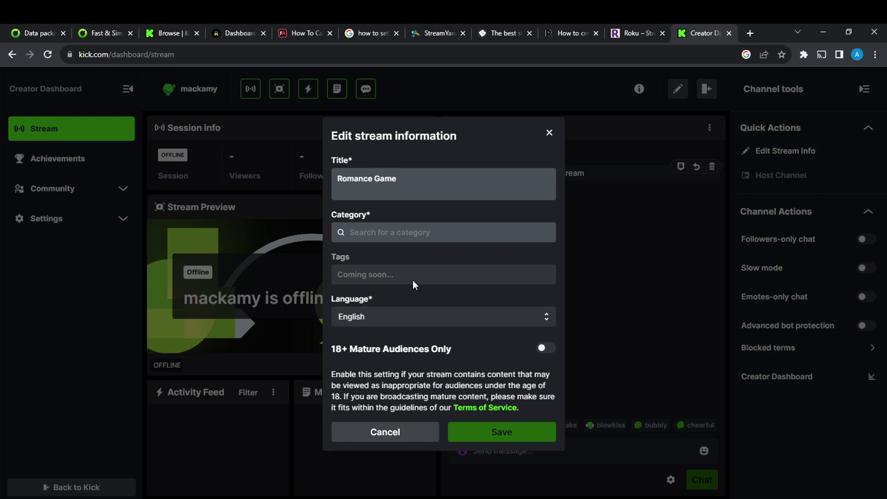
pyautogui.click(544, 350)
pyautogui.click(393, 231)
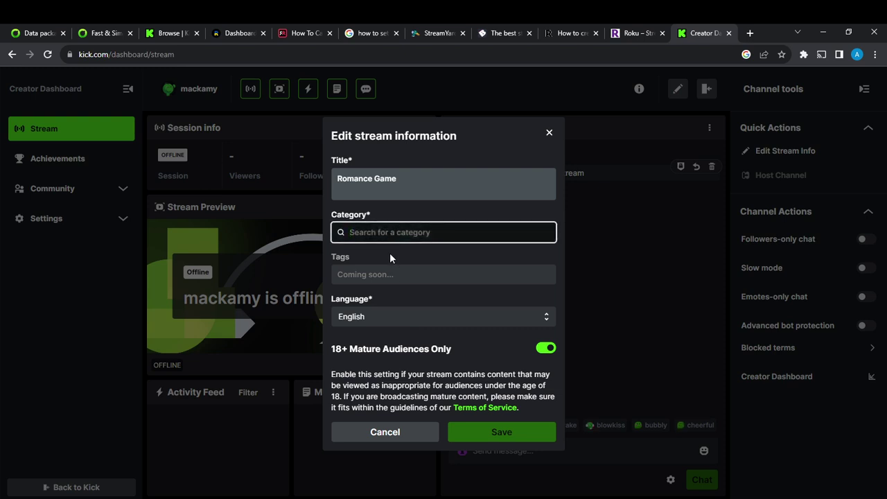
pyautogui.write('ac')
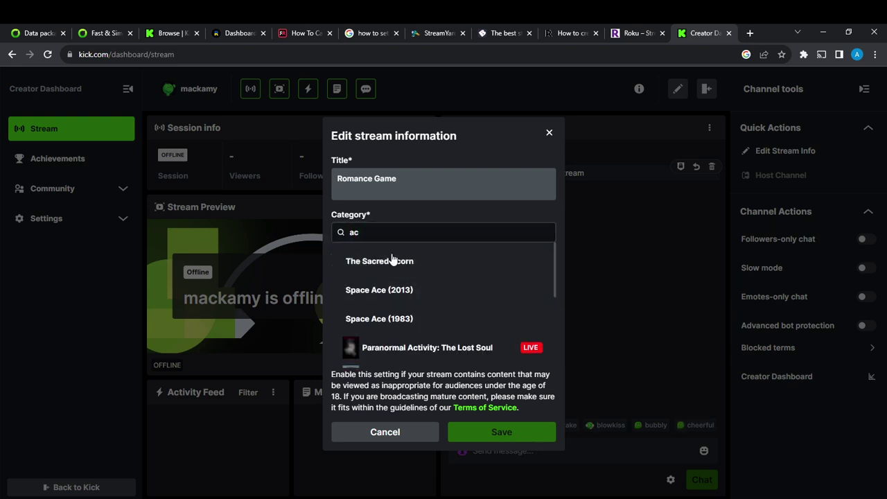
pyautogui.click(421, 260)
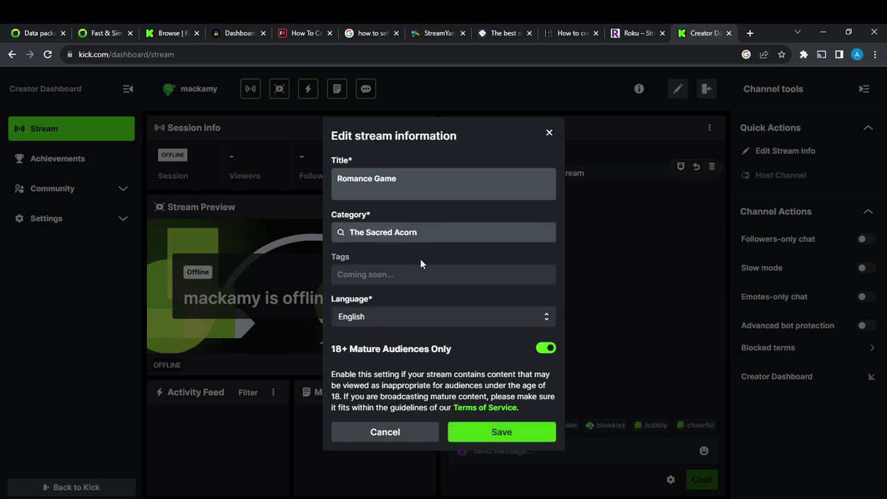